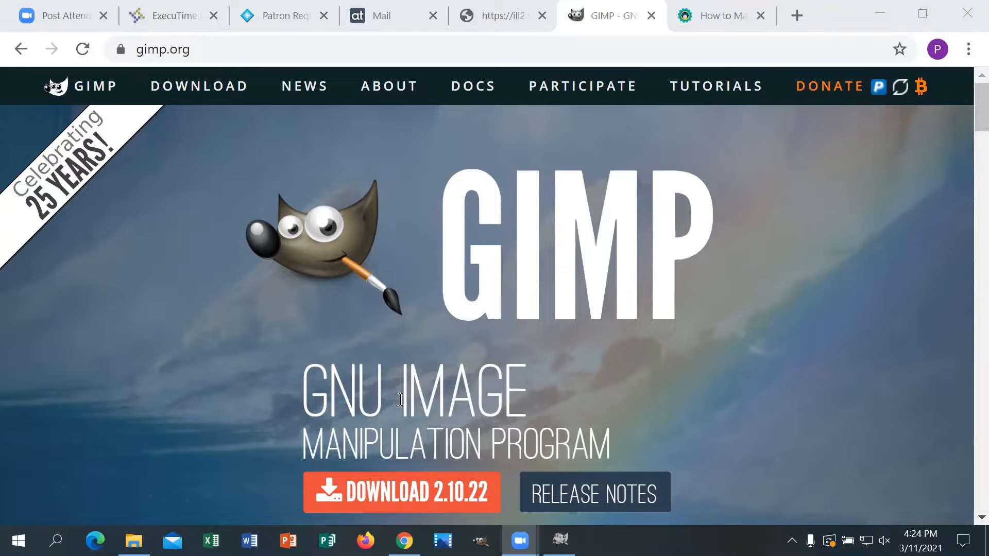
scroll(401, 400, down, 2)
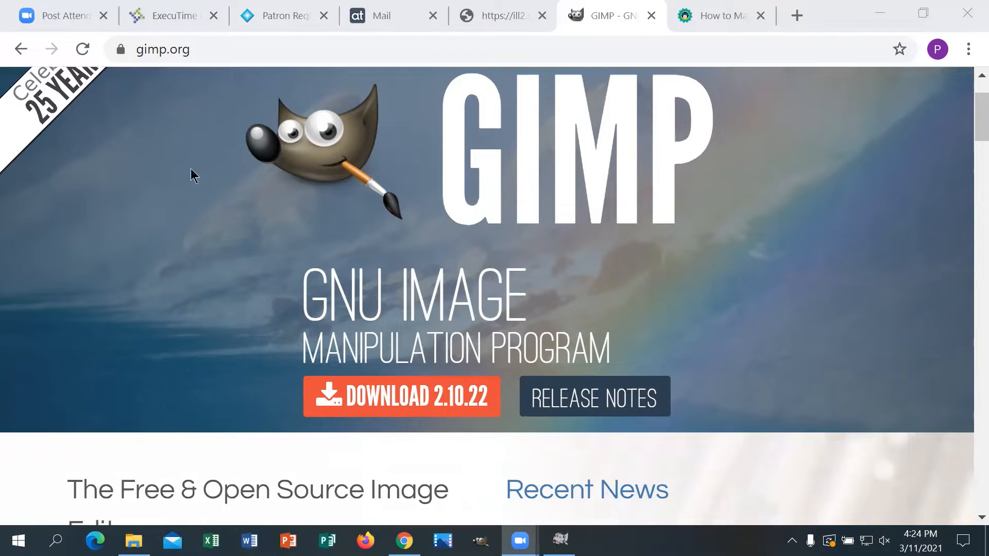
scroll(339, 228, up, 2)
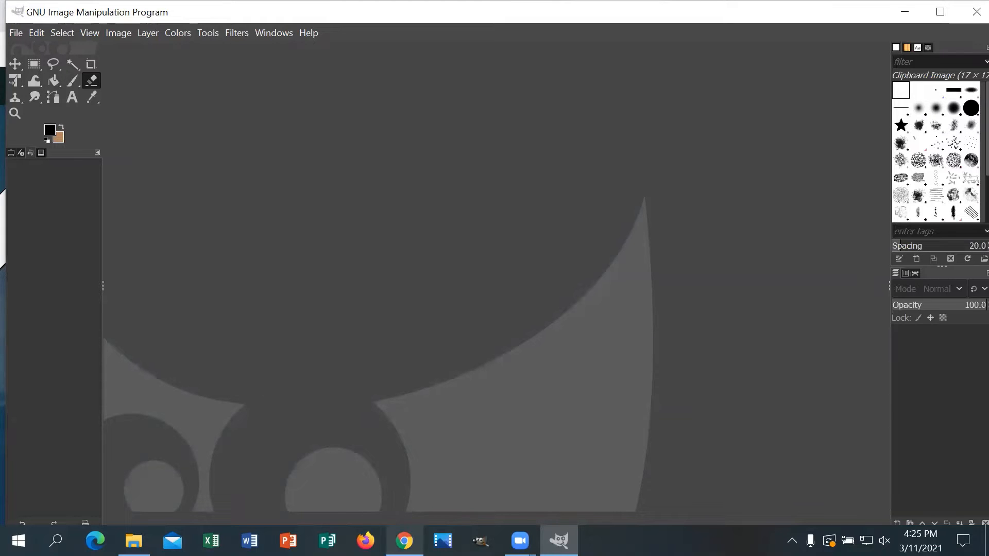
Switch to Chrome and bring up the itsfoss.com remove-image-background-gimp tutorial, noting its web address.
mouse_move(404, 541)
click(404, 476)
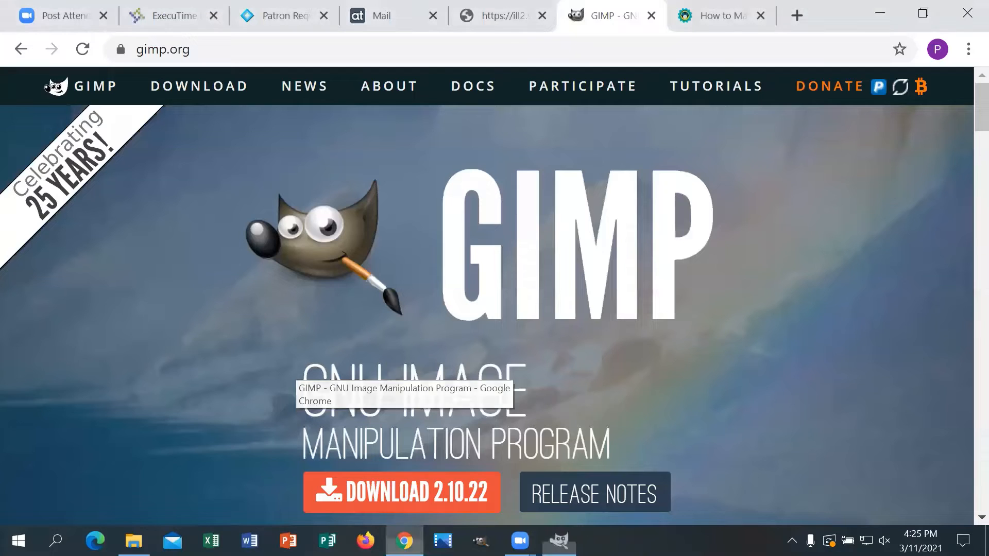
click(681, 30)
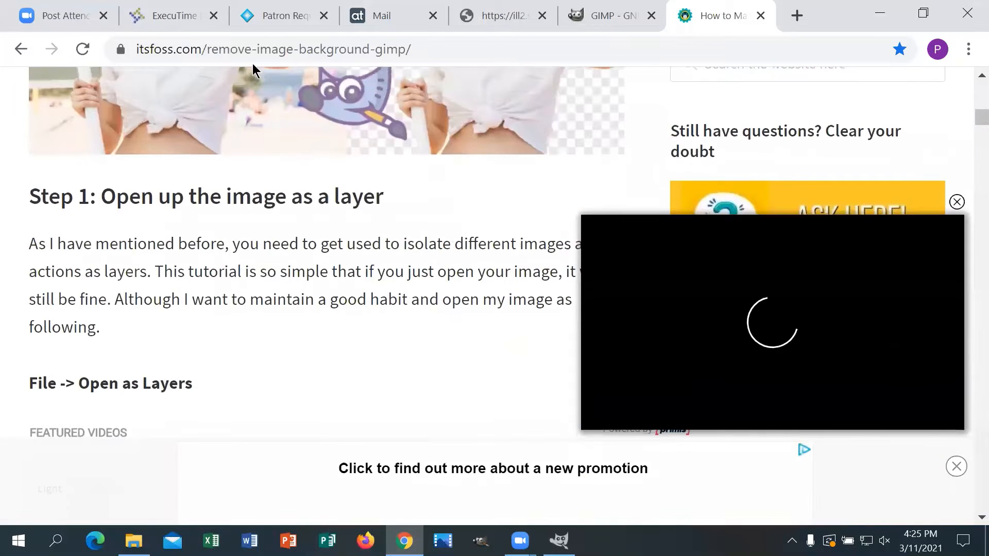
drag(136, 49, 430, 47)
click(431, 47)
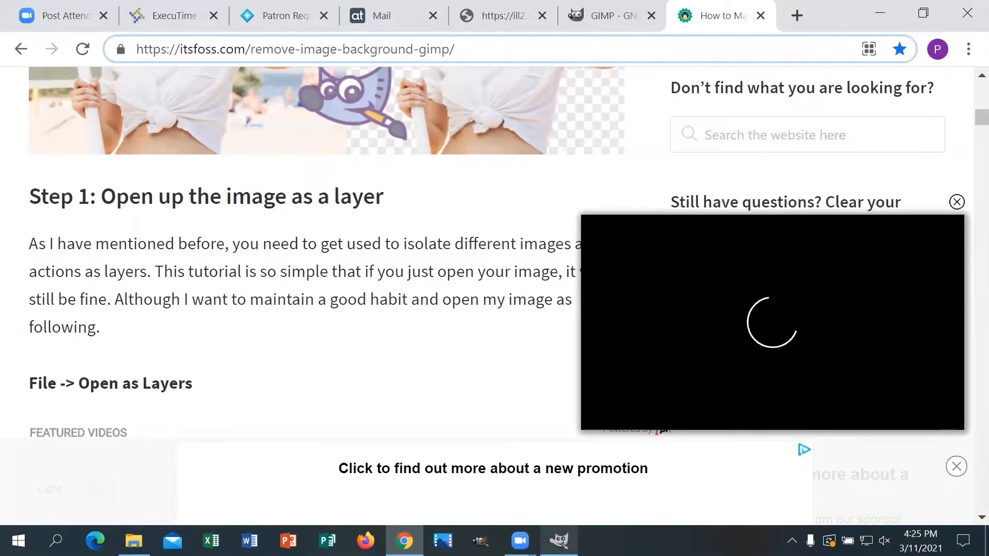
Switch to GIMP and open the recently used image Bookie.jpg as a layer.
click(559, 541)
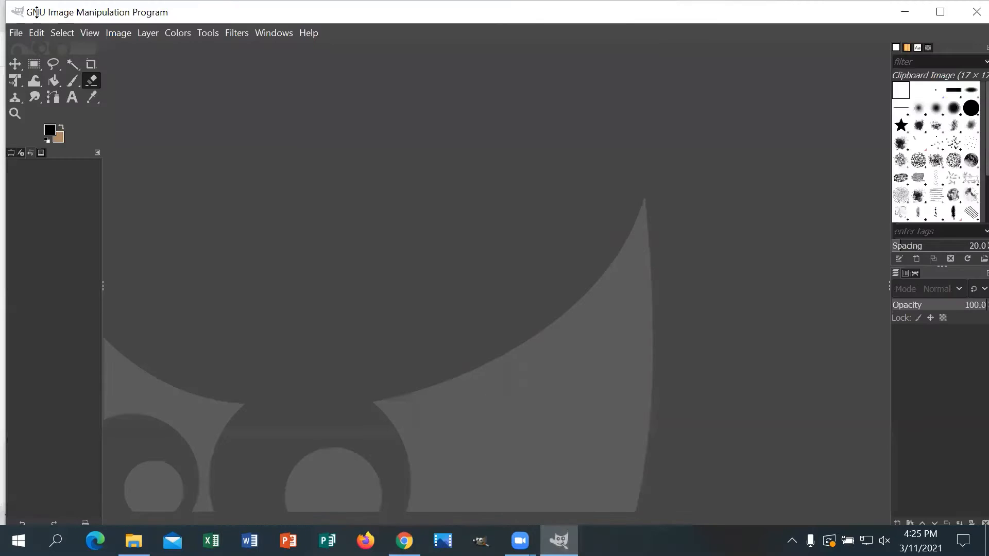
click(16, 33)
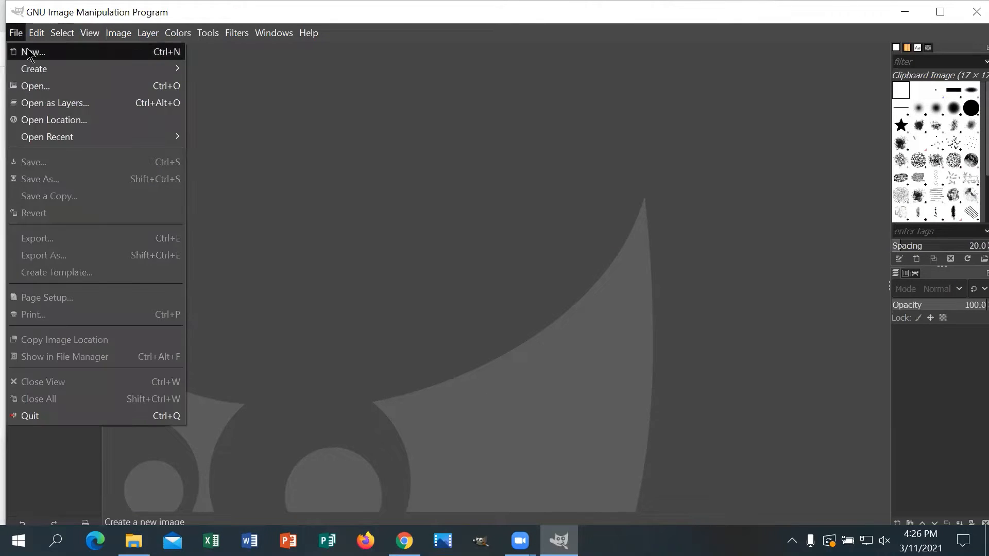
click(60, 105)
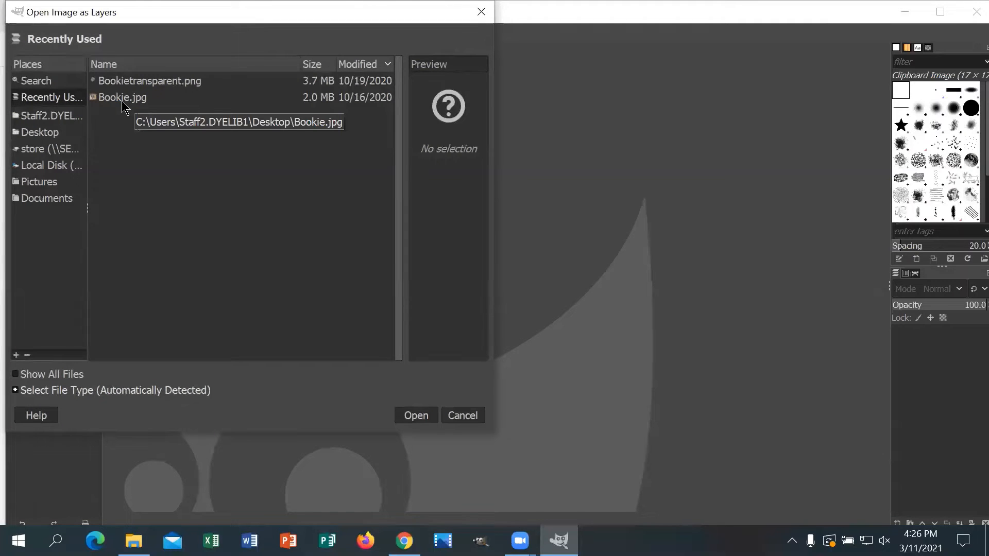
click(124, 99)
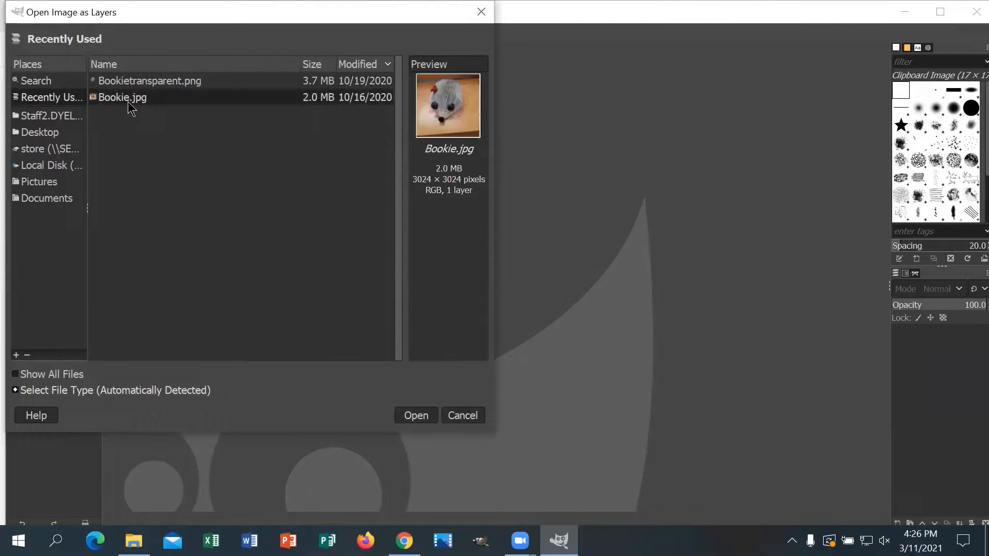
click(426, 415)
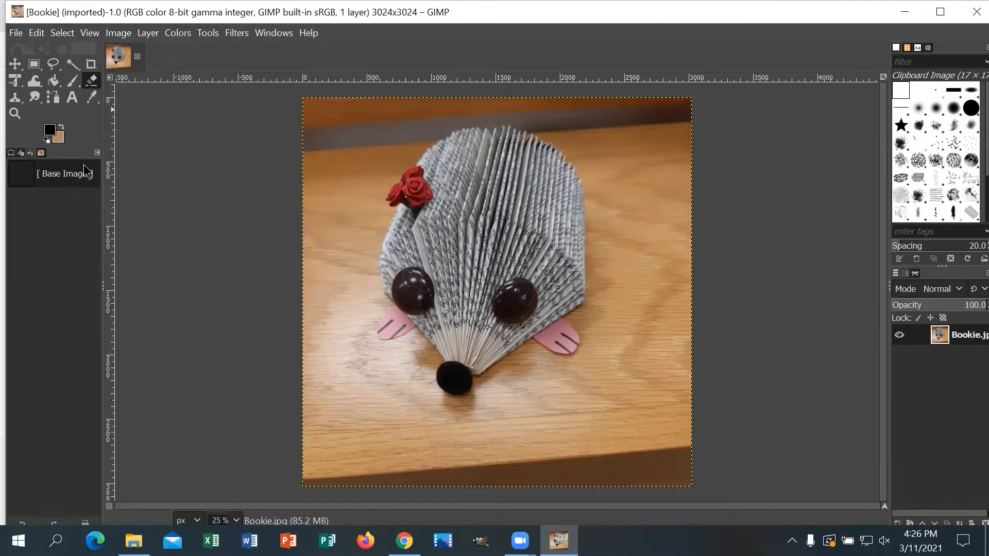
Activate the Fuzzy Select tool and add an alpha channel to the Bookie.jpg layer.
click(72, 65)
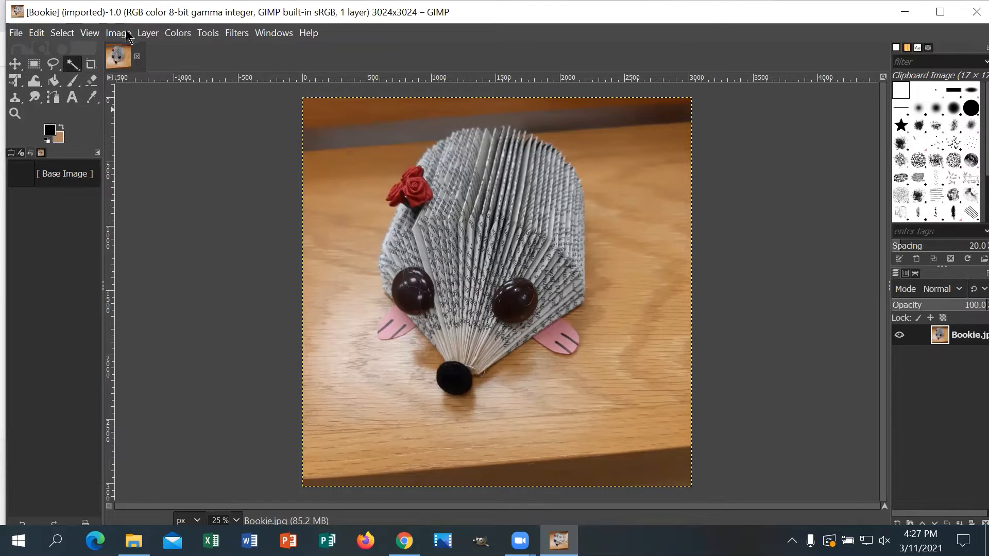
click(148, 34)
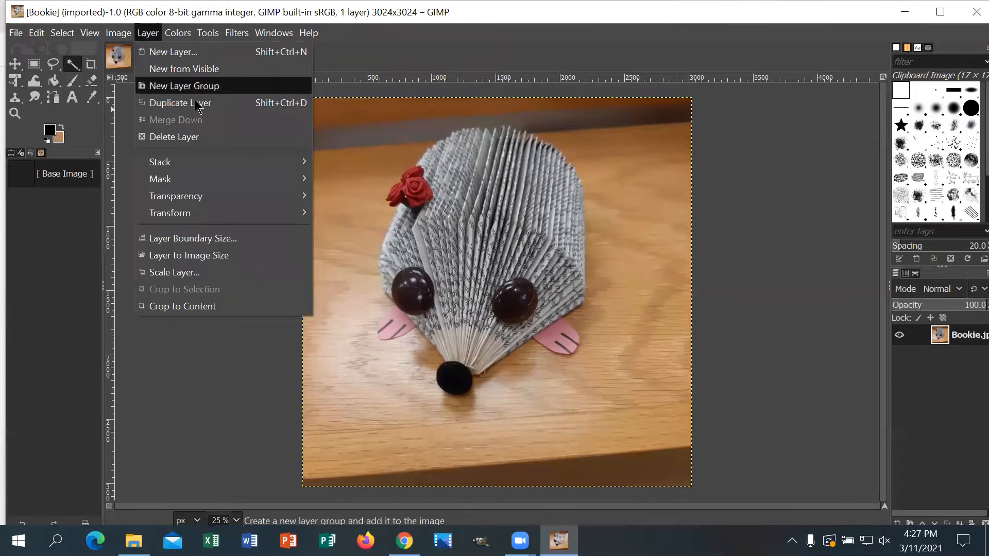
mouse_move(219, 198)
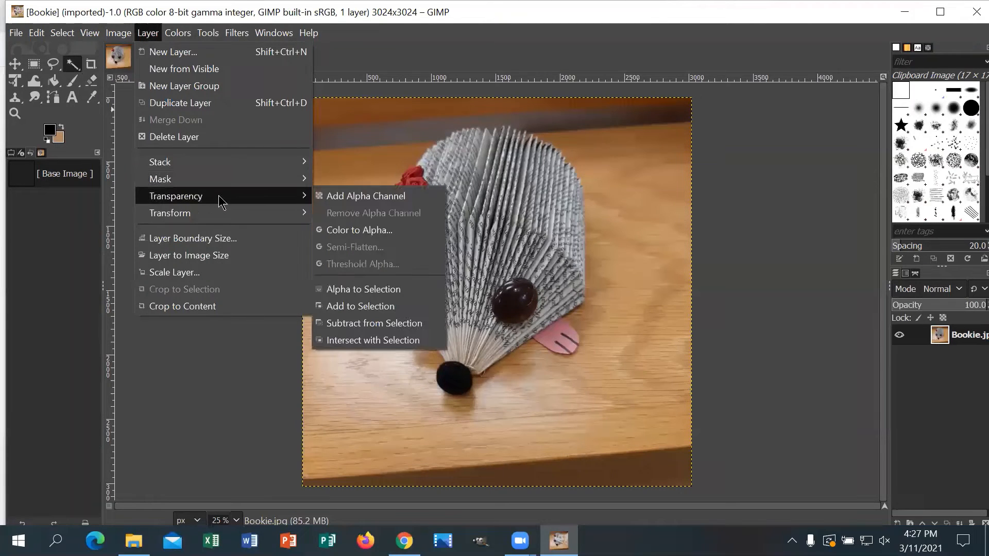
click(351, 200)
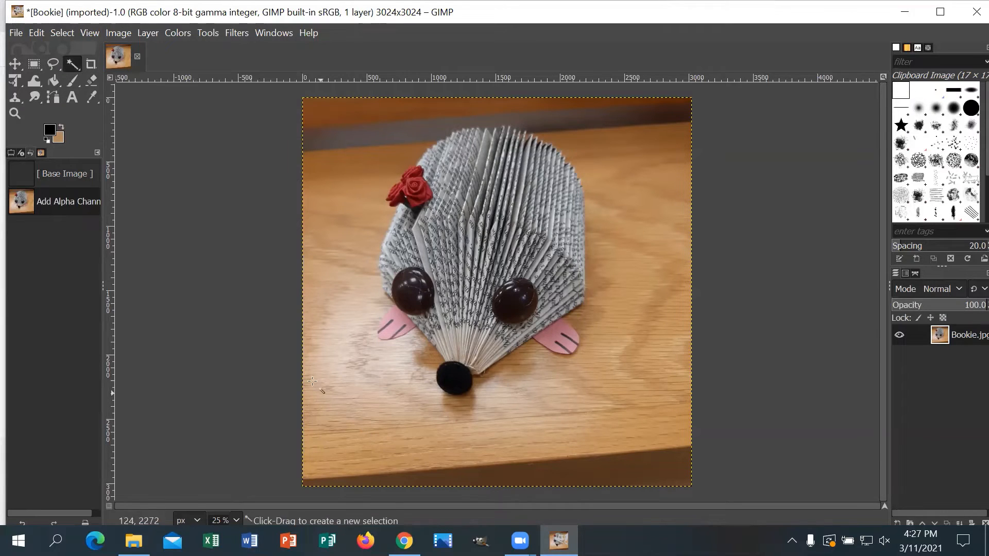
Fuzzy-select the brown strips along the photo's upper and lower edges plus the wood area around the animal's front, and delete them.
click(373, 436)
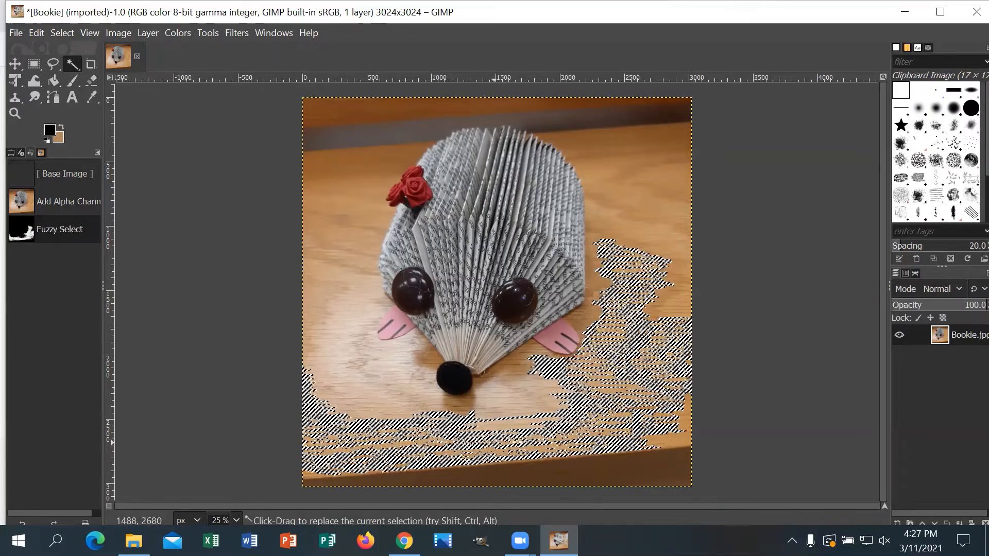
click(574, 473)
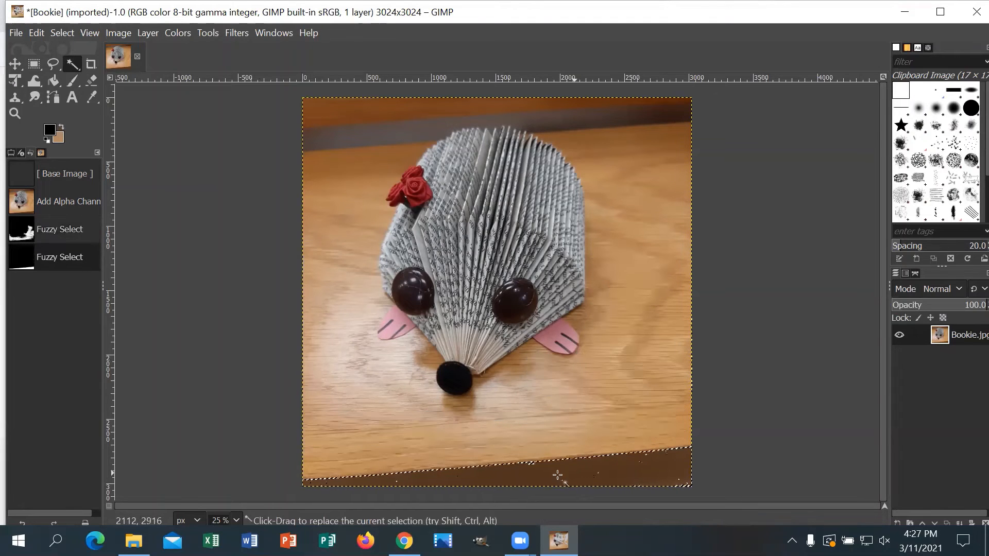
shift+click(600, 472)
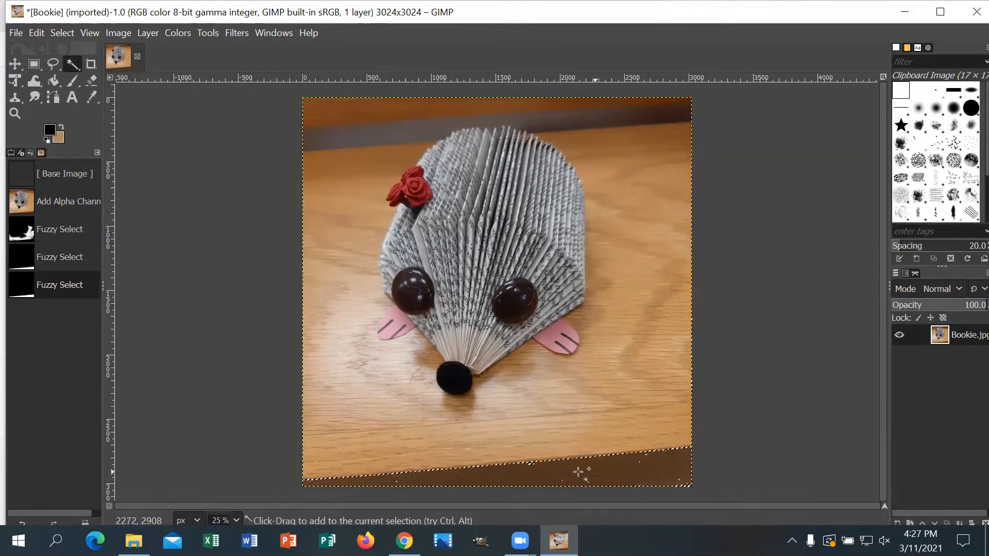
shift+click(322, 113)
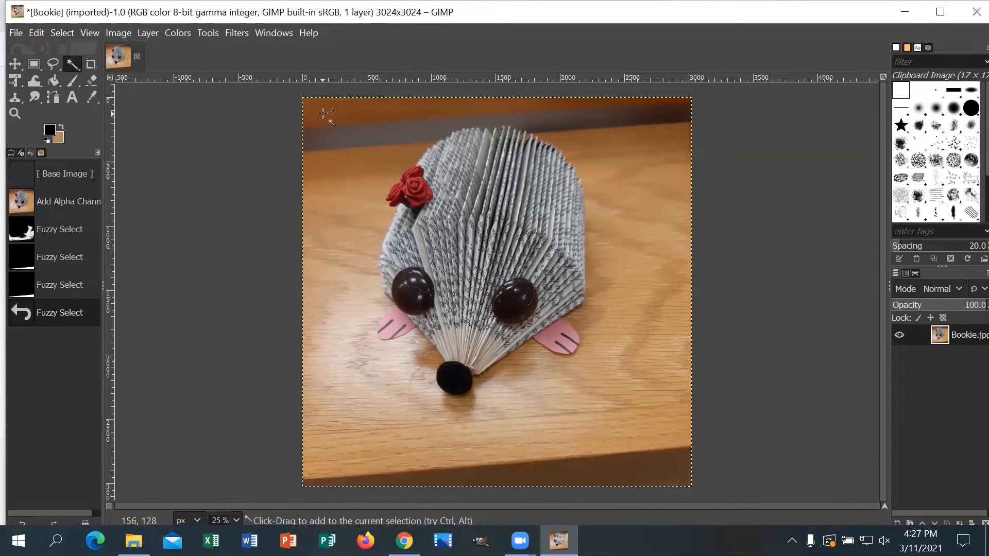
shift+click(340, 437)
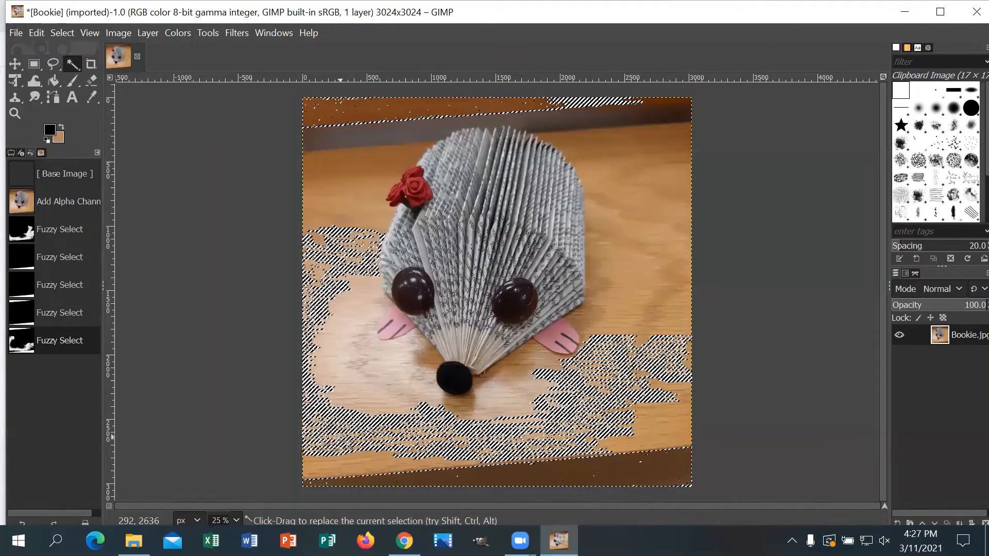
key(Delete)
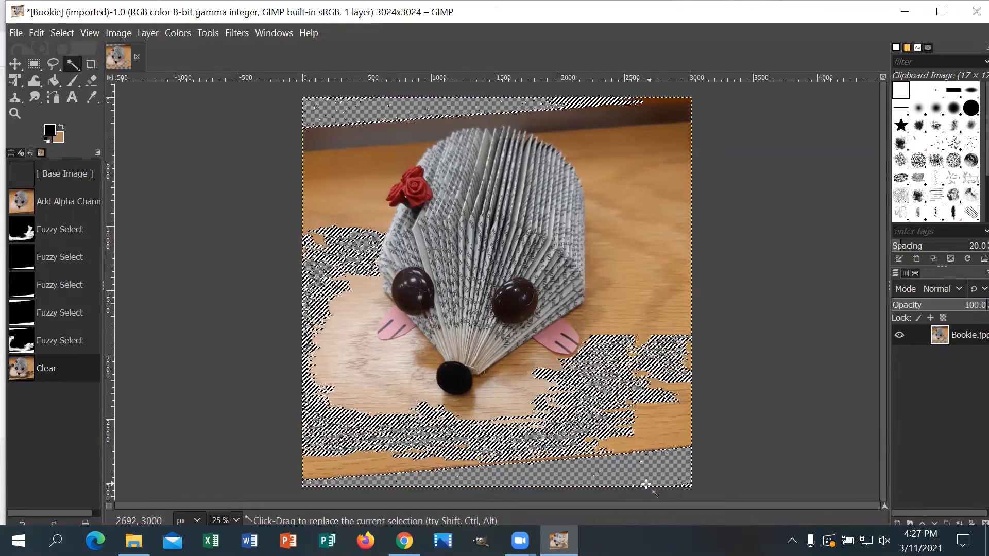
Add the remaining wood areas to the right of the animal to the fuzzy selection and delete them.
key(shift)
shift+click(662, 429)
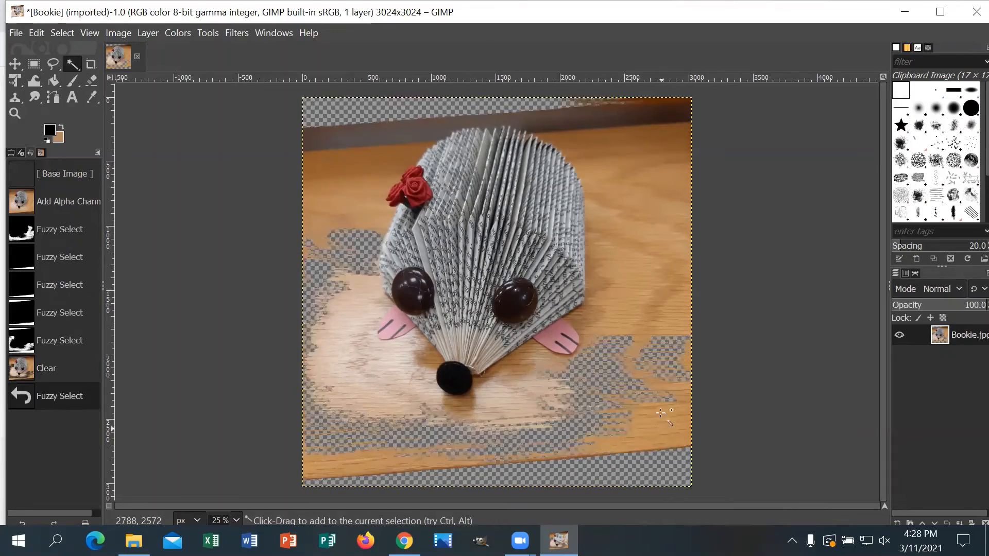
shift+click(652, 384)
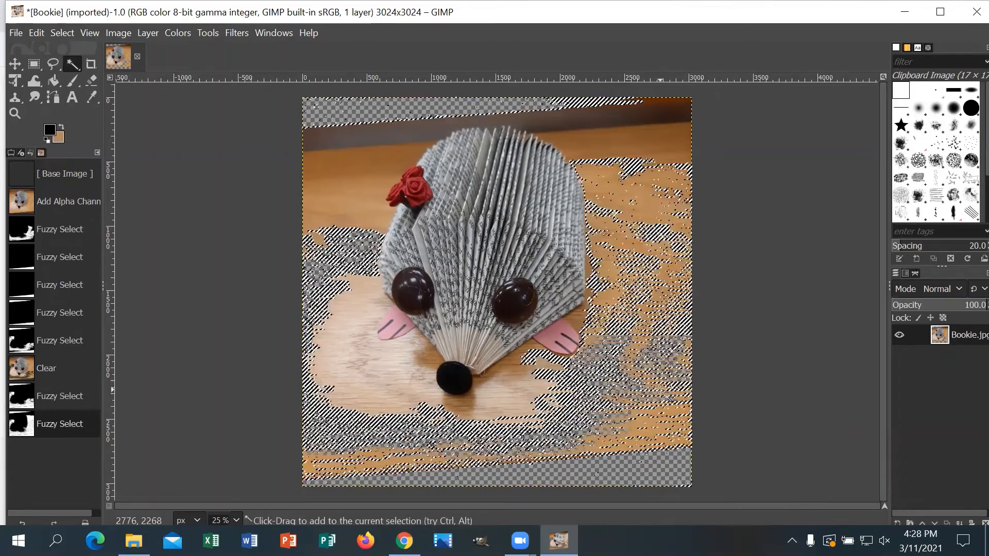
key(Delete)
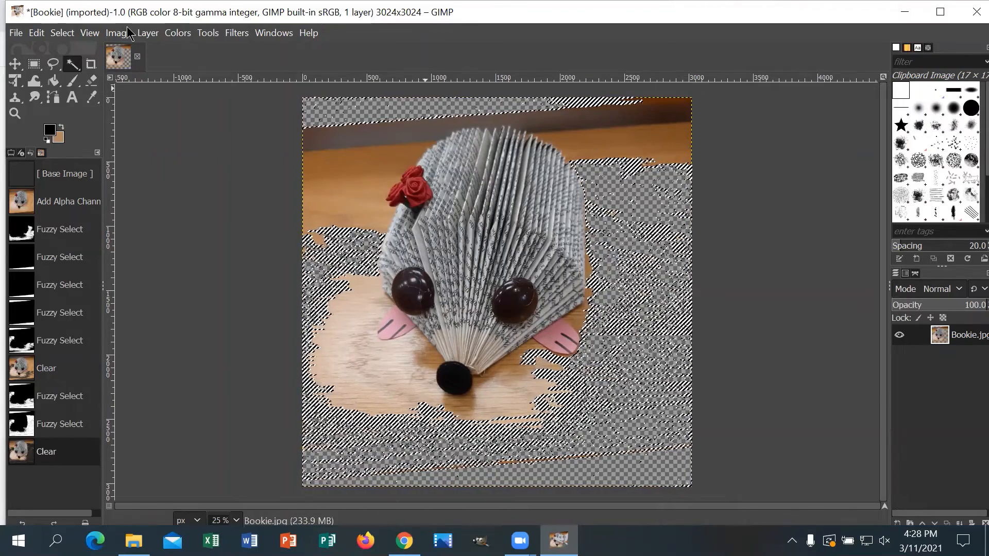
Rectangle-select the full-height strip of background to the right of the animal and delete it.
click(34, 65)
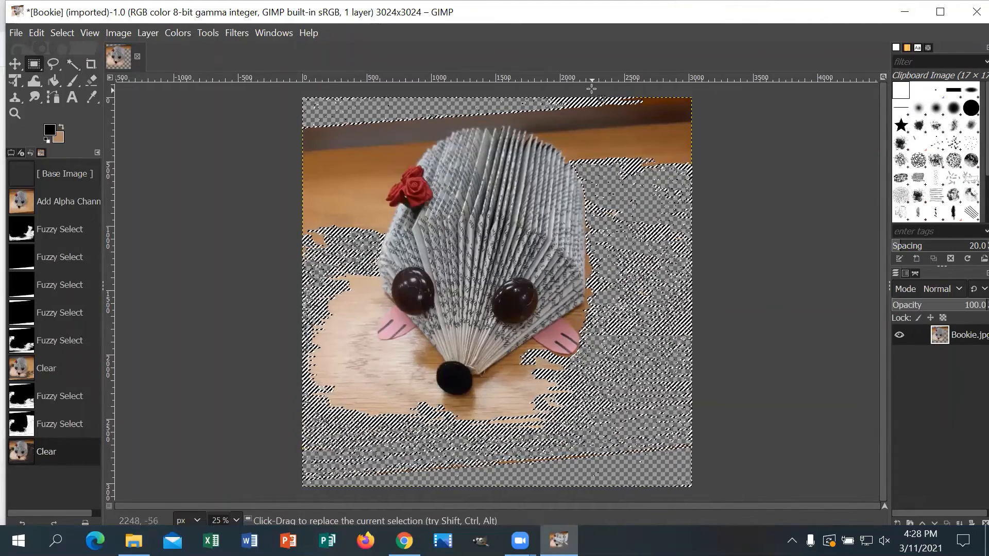
drag(592, 90, 694, 488)
key(Delete)
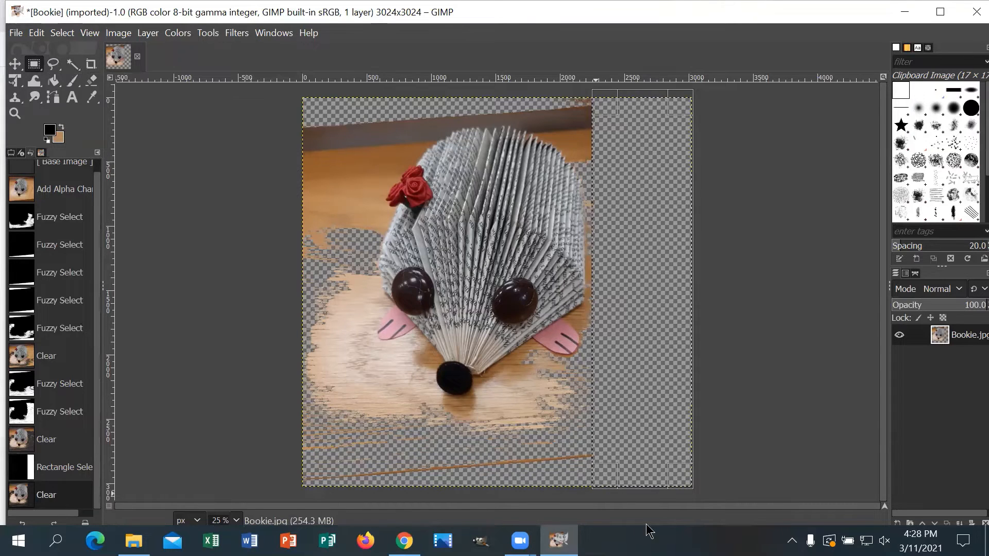
Rectangle-select the full-width strip of background below the animal's nose, delete it and clear the selection.
click(721, 488)
drag(726, 490, 242, 397)
key(Delete)
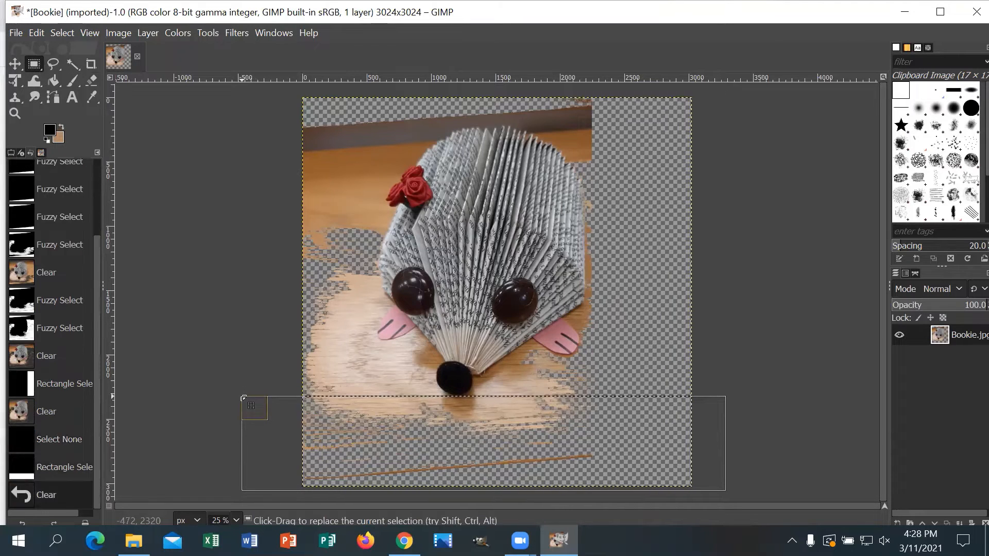
click(825, 233)
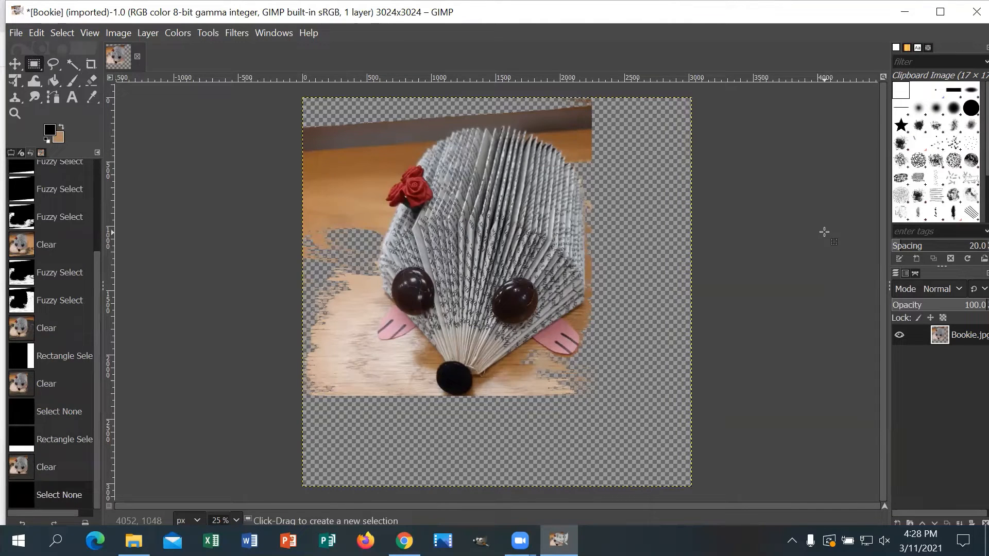
Review the export options for the Bookietransparent image, checking the .png extension in the file name, and close them without exporting.
click(17, 34)
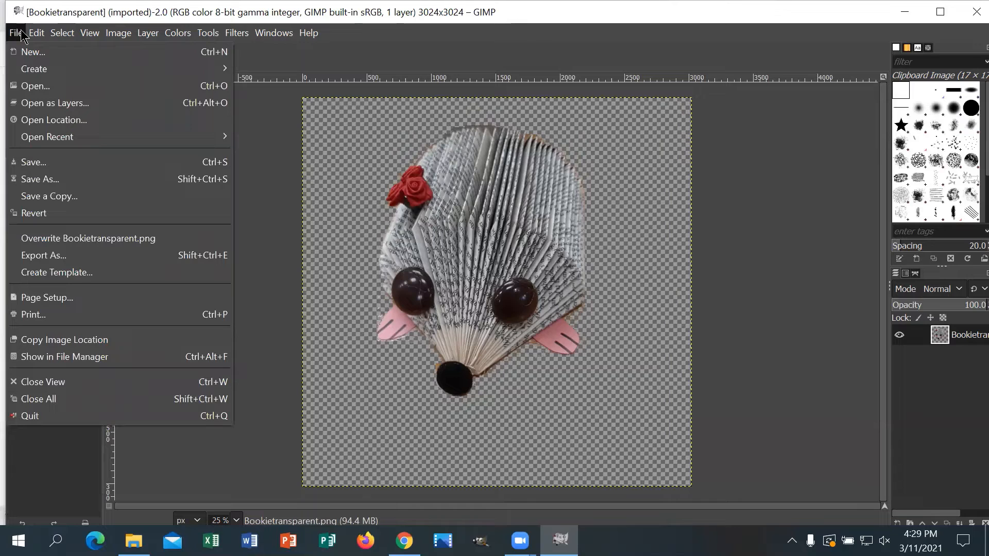
click(76, 256)
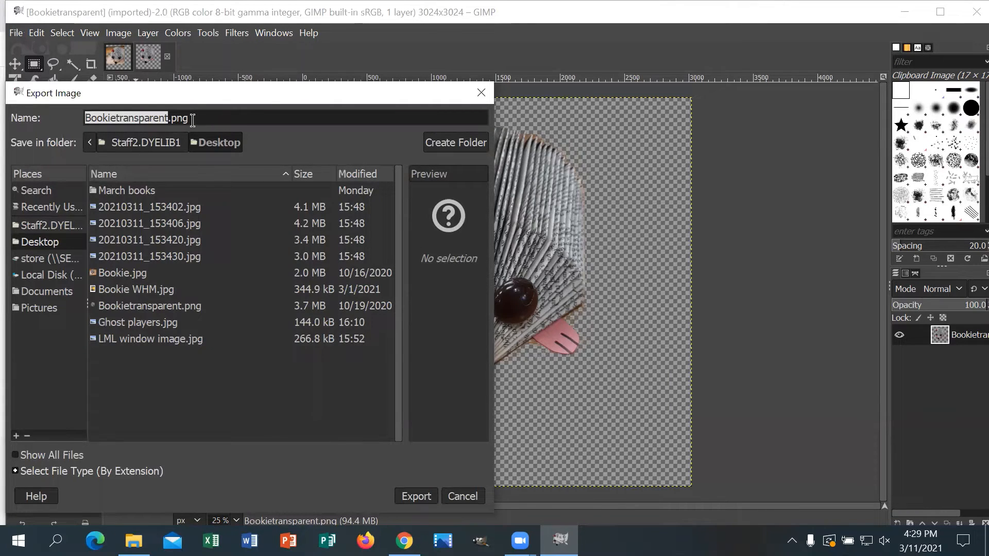
click(193, 119)
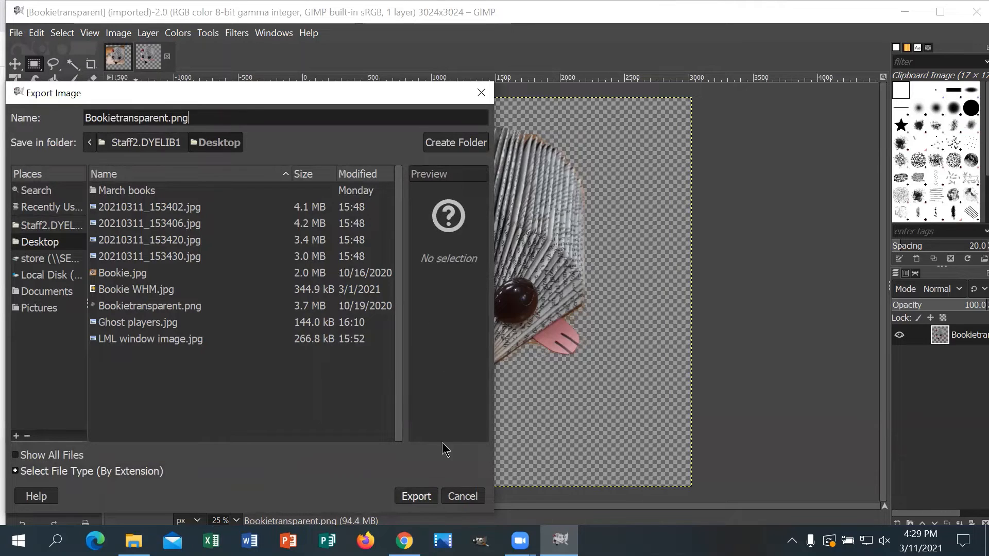
click(482, 95)
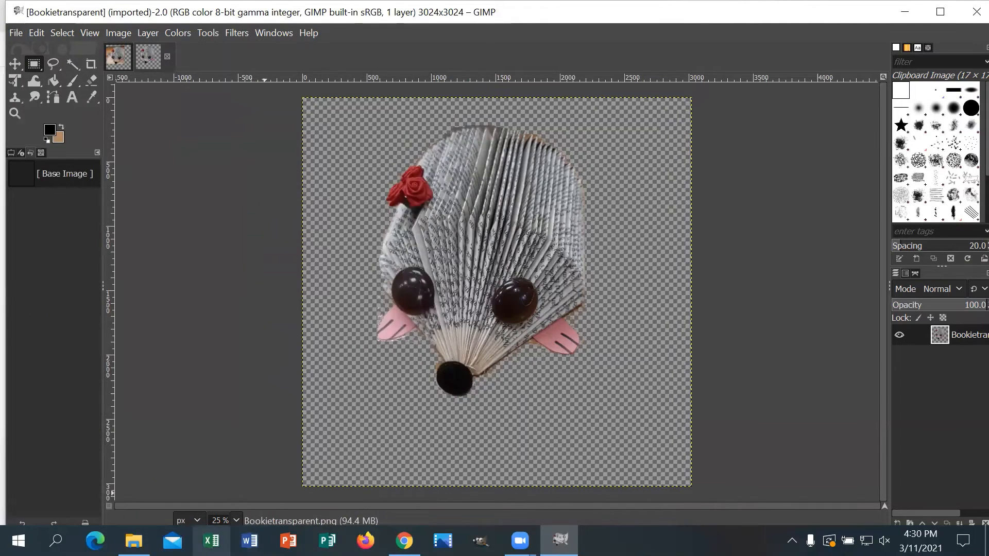
Switch to Publisher, create a blank 11 x 8.5" publication and start inserting a picture.
click(328, 541)
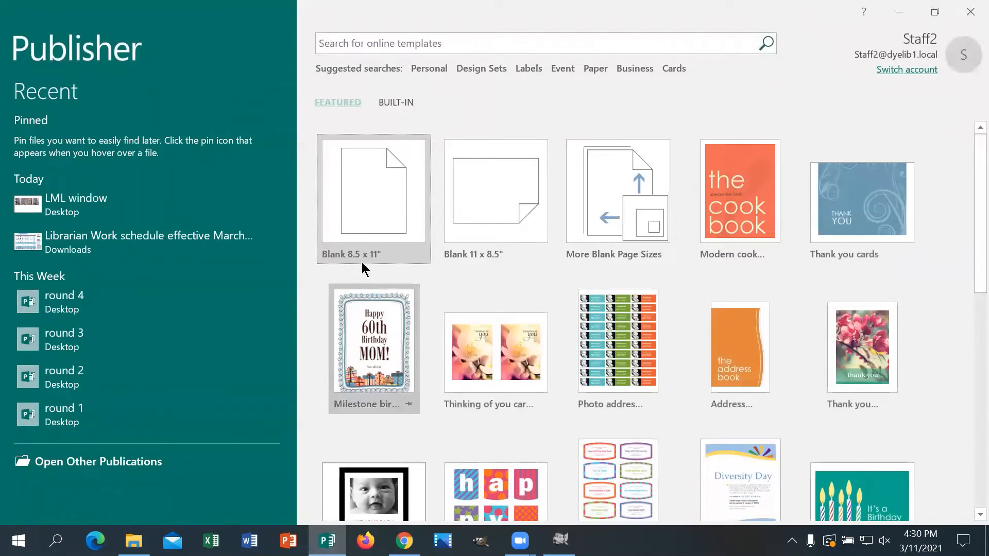
click(492, 184)
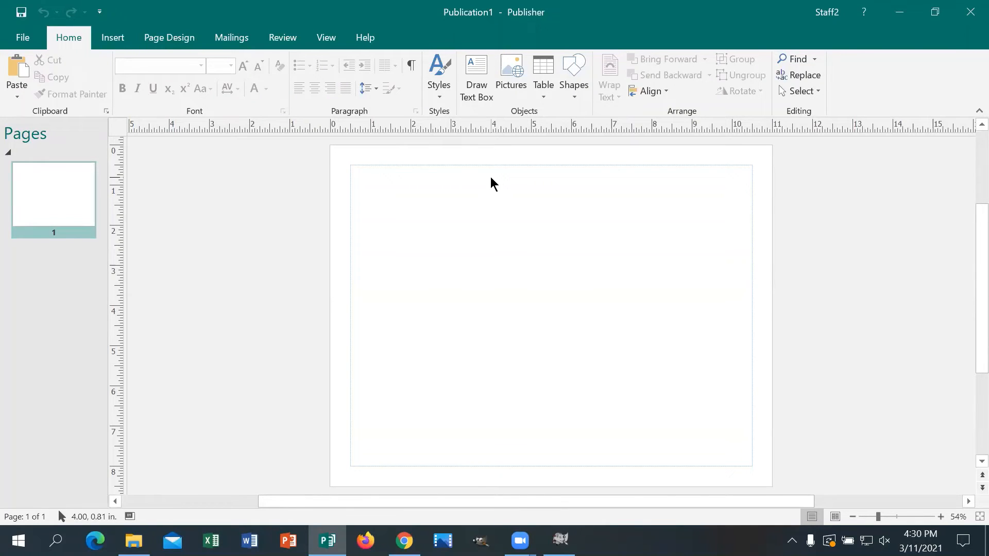
click(104, 39)
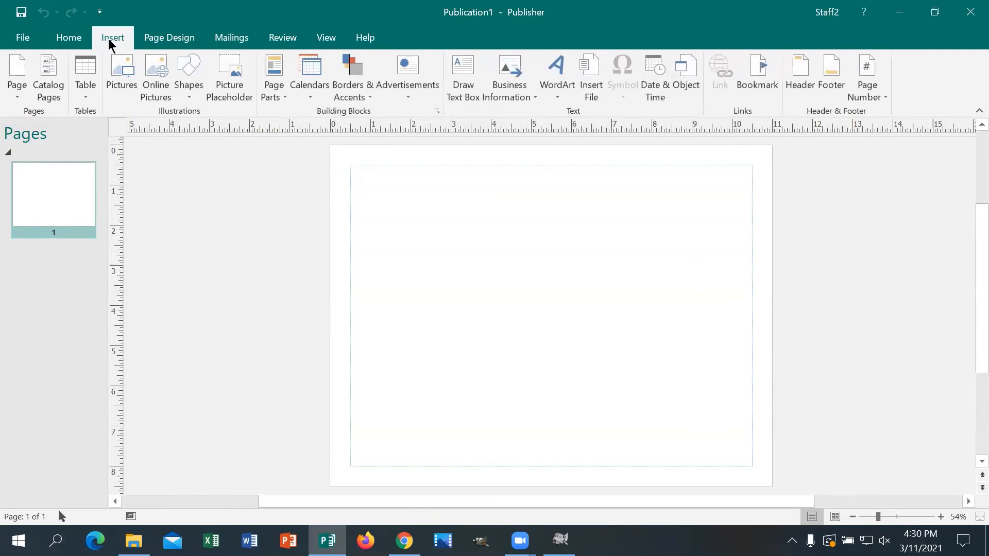
click(118, 79)
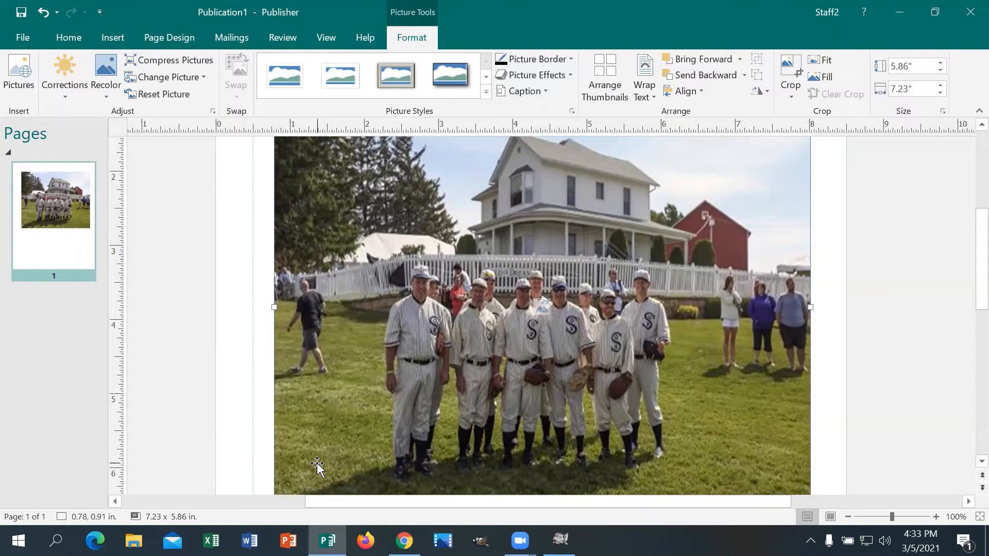
Insert the Bookietransparent picture from the Desktop folder on top of the baseball team photo.
click(117, 38)
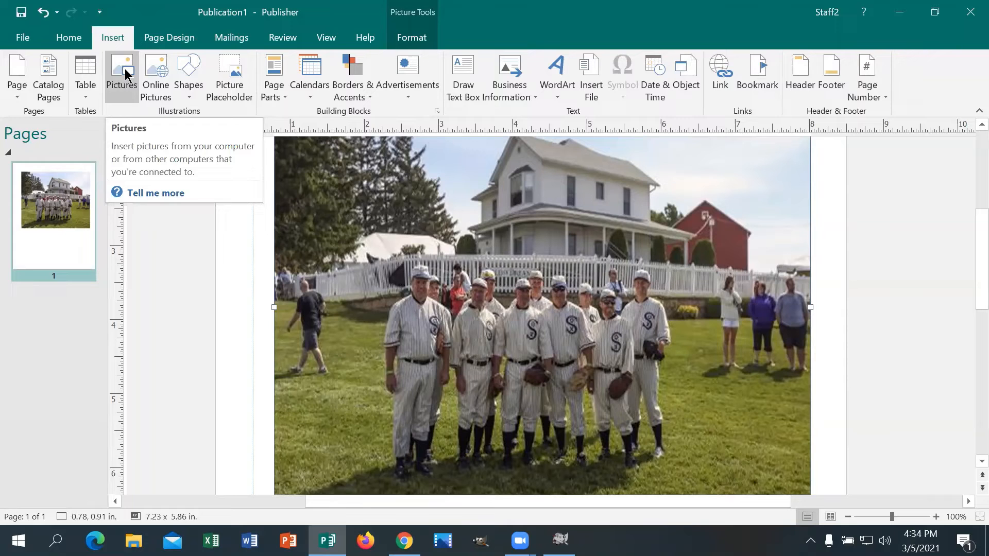
click(125, 75)
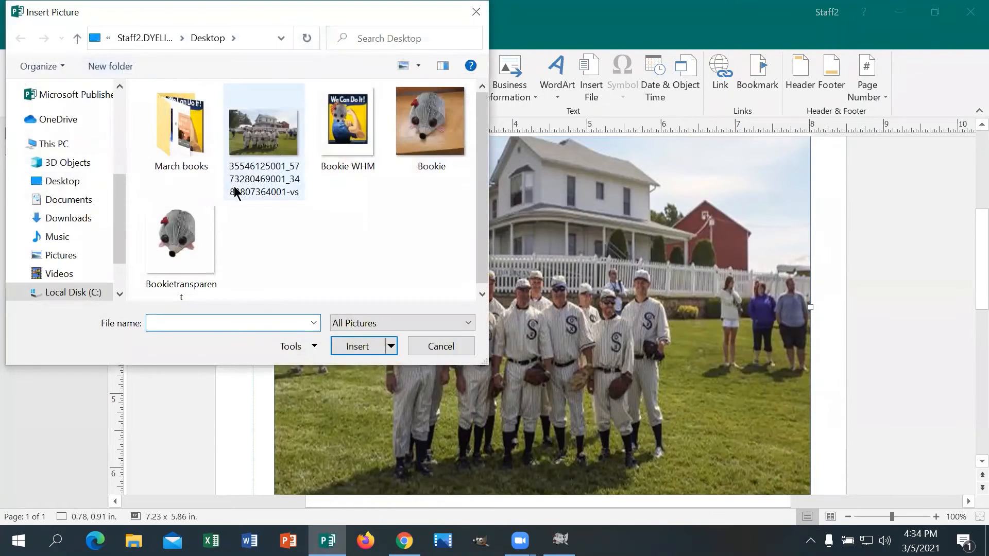
click(203, 241)
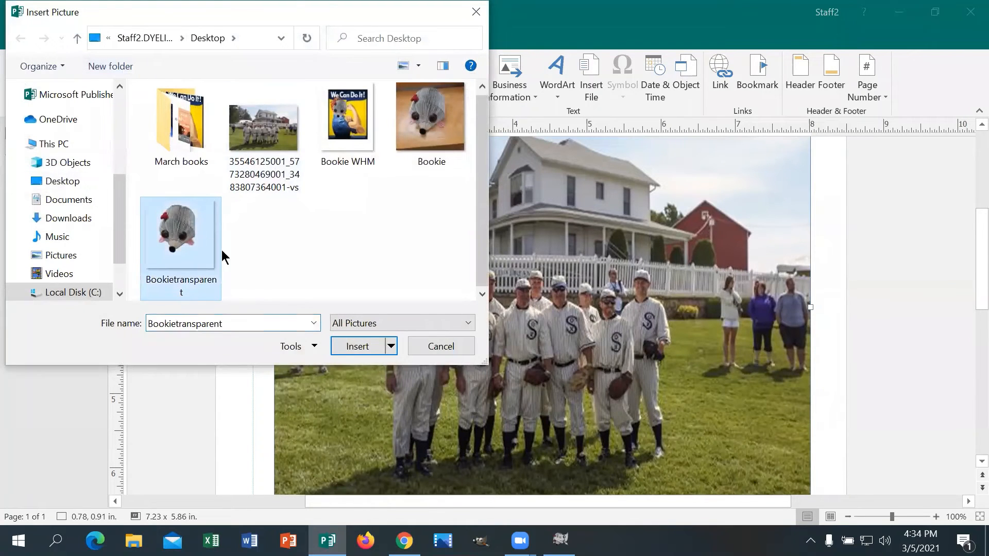
click(349, 347)
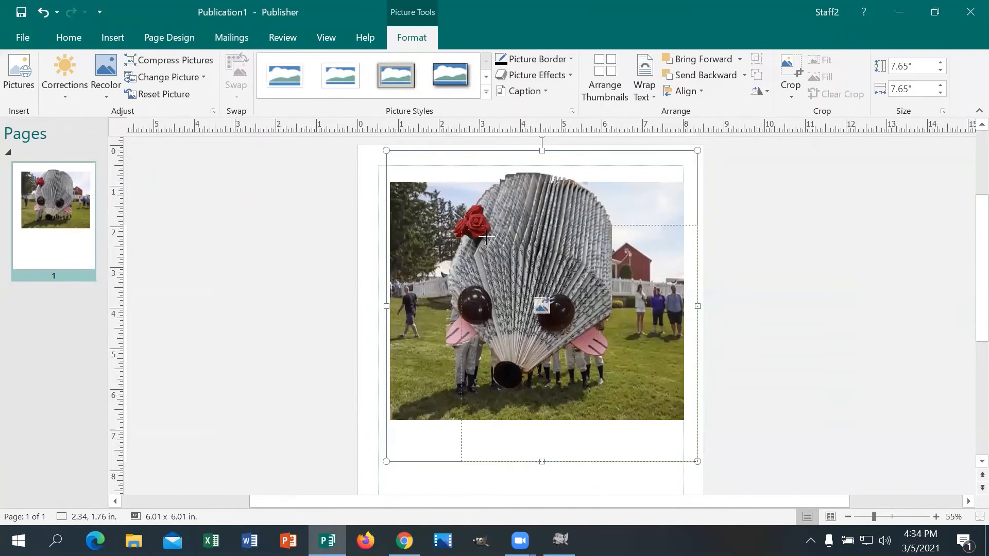
Shrink the Bookietransparent picture to about 1.69 x 1.69" on the grass to the right of the players and deselect it.
drag(387, 150, 655, 369)
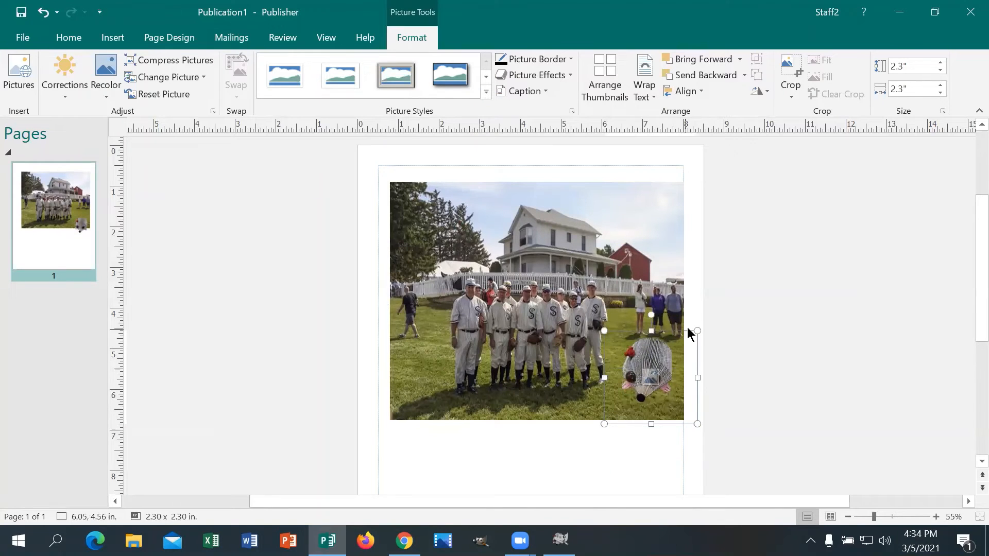
drag(697, 331, 659, 405)
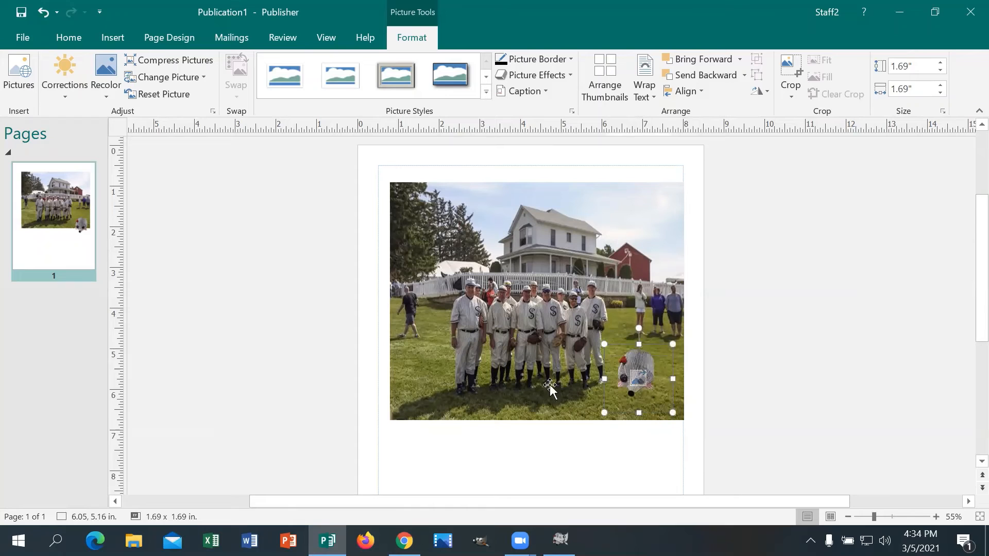
click(297, 335)
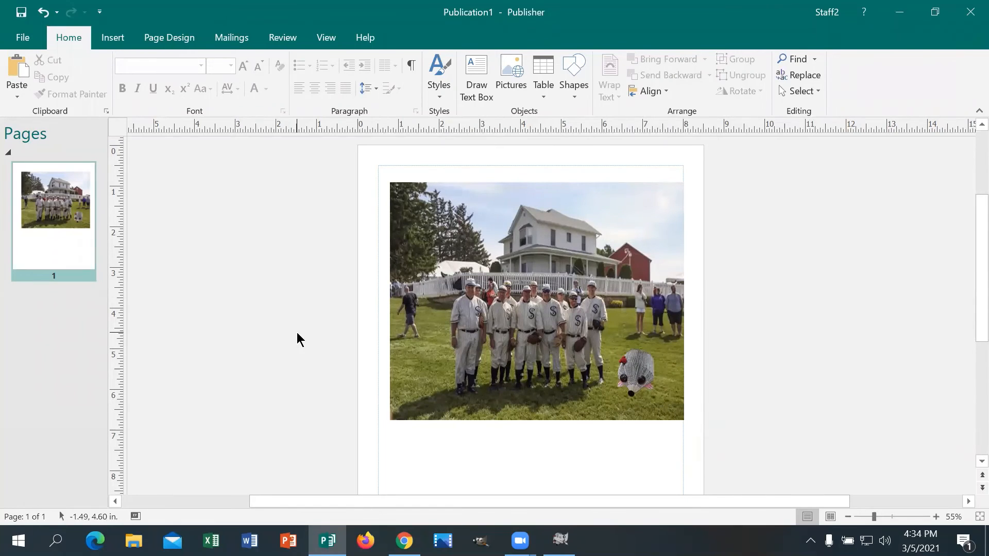
Review the Save As locations for the publication and return to the page without saving.
click(25, 37)
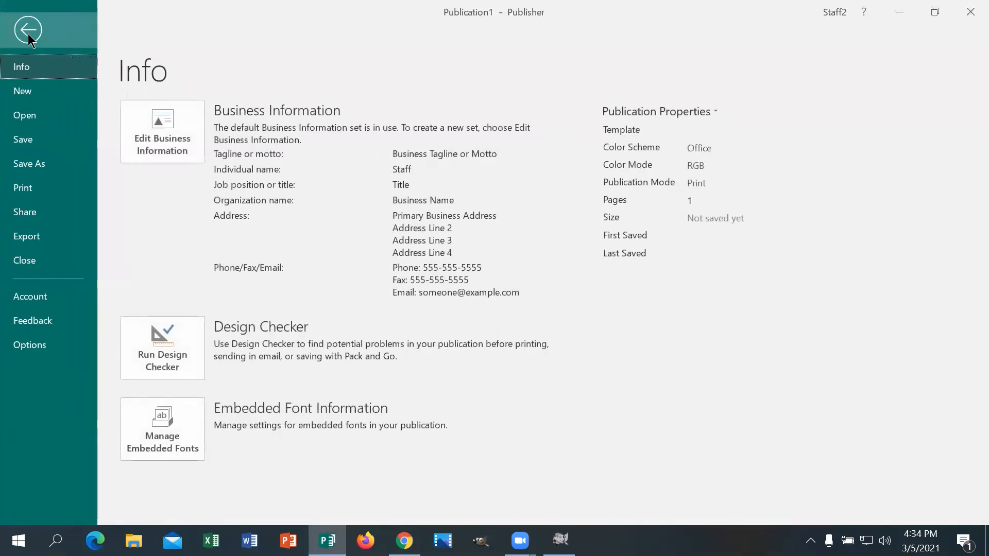
click(50, 168)
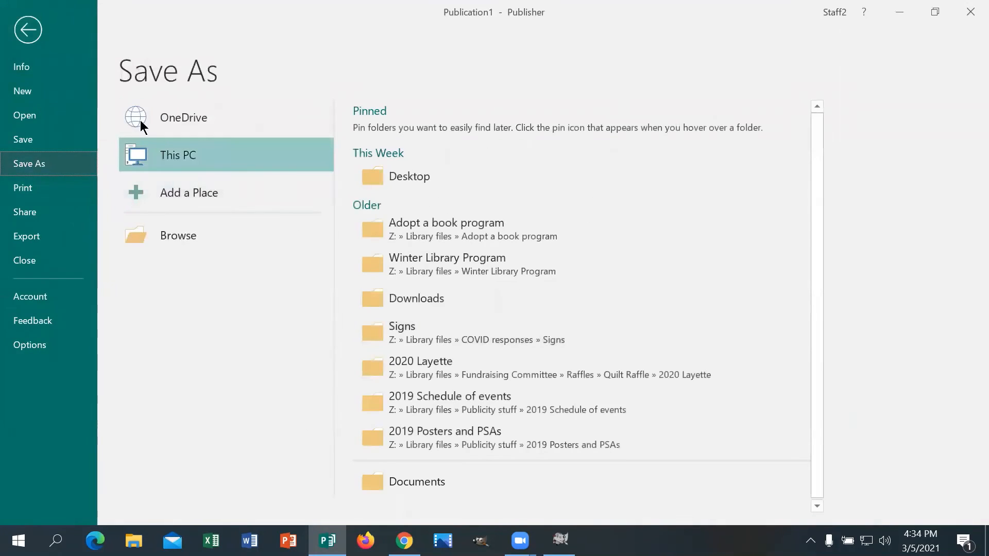
click(29, 30)
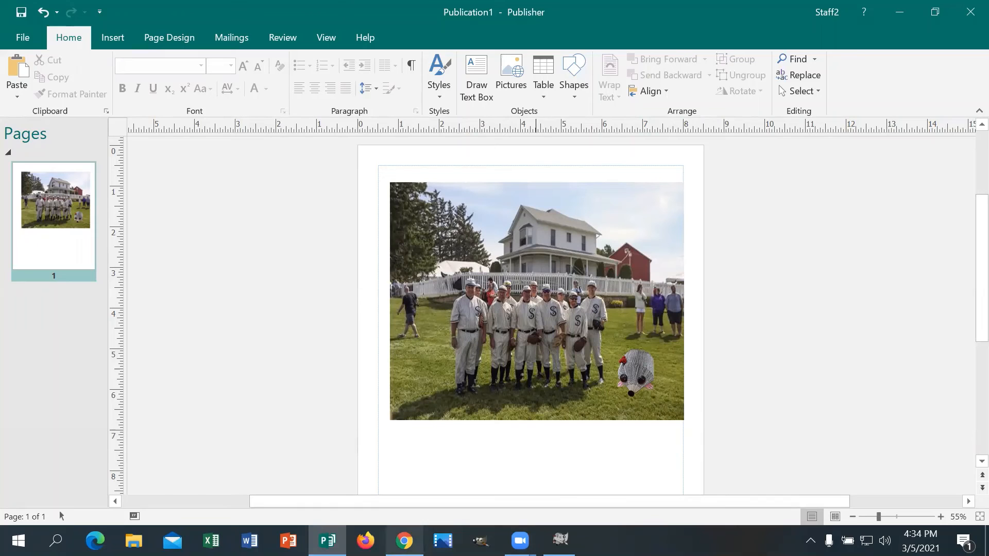
Insert the Bookie WHM picture from the Desktop folder onto the page.
click(112, 37)
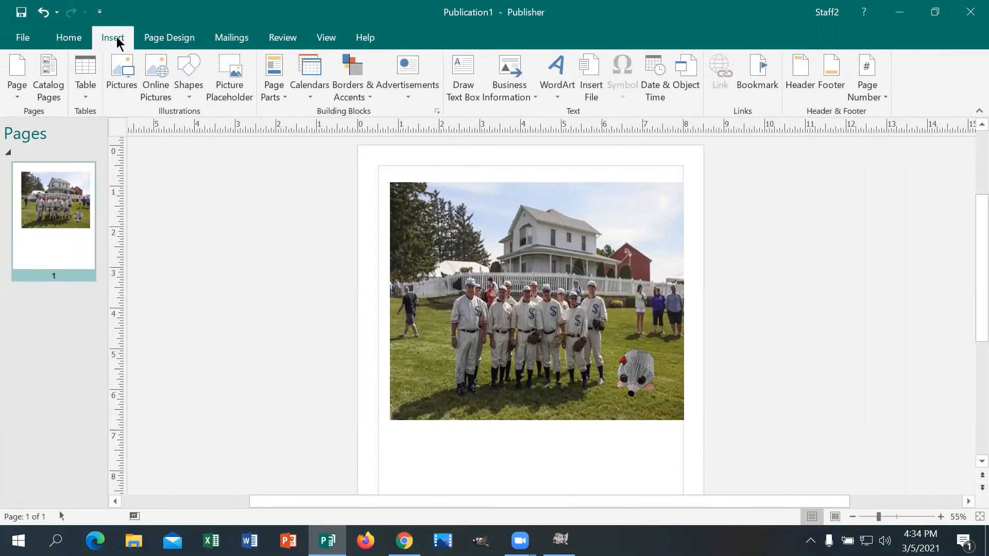
click(124, 72)
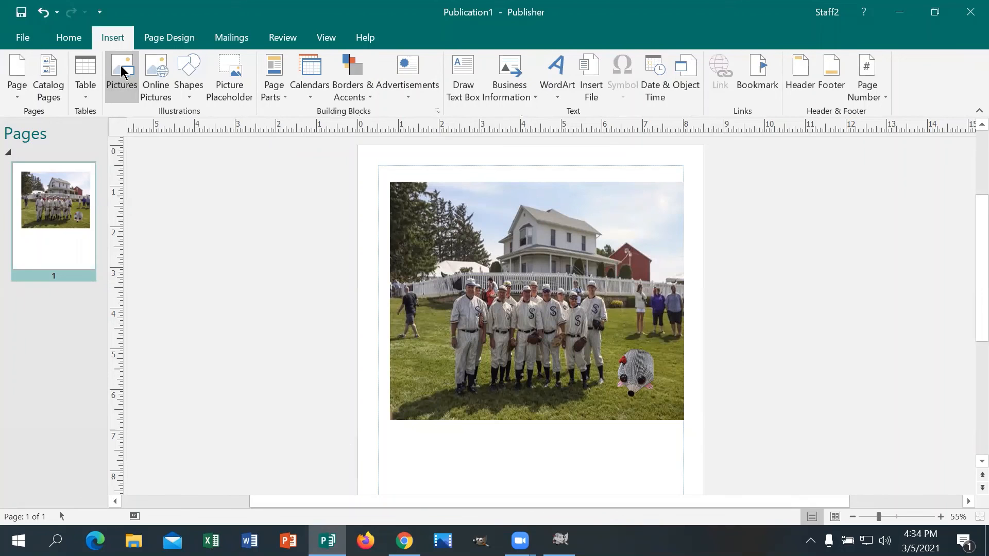
double_click(344, 121)
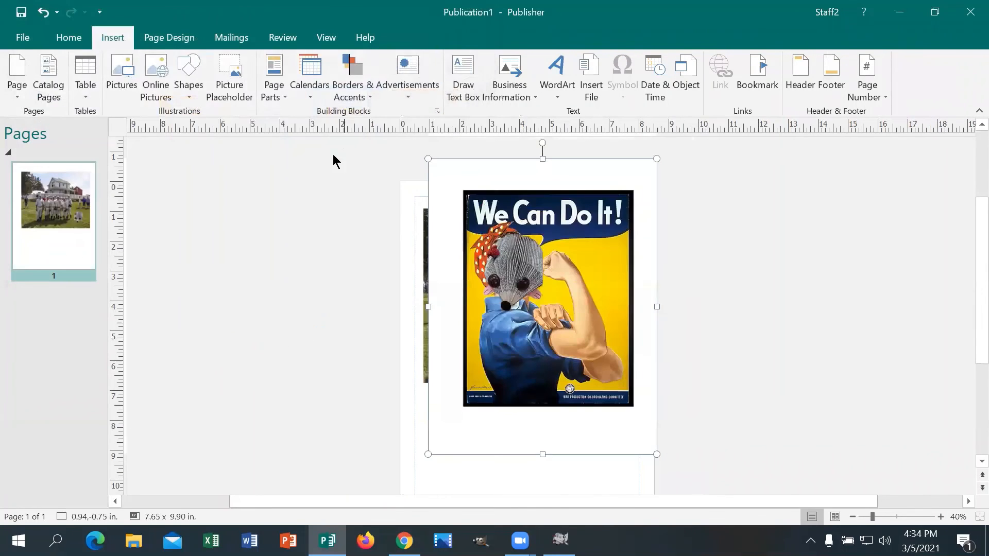
Enlarge the "We Can Do It!" picture to about 8.78 x 11.36" and reposition it over the page.
drag(536, 255, 519, 278)
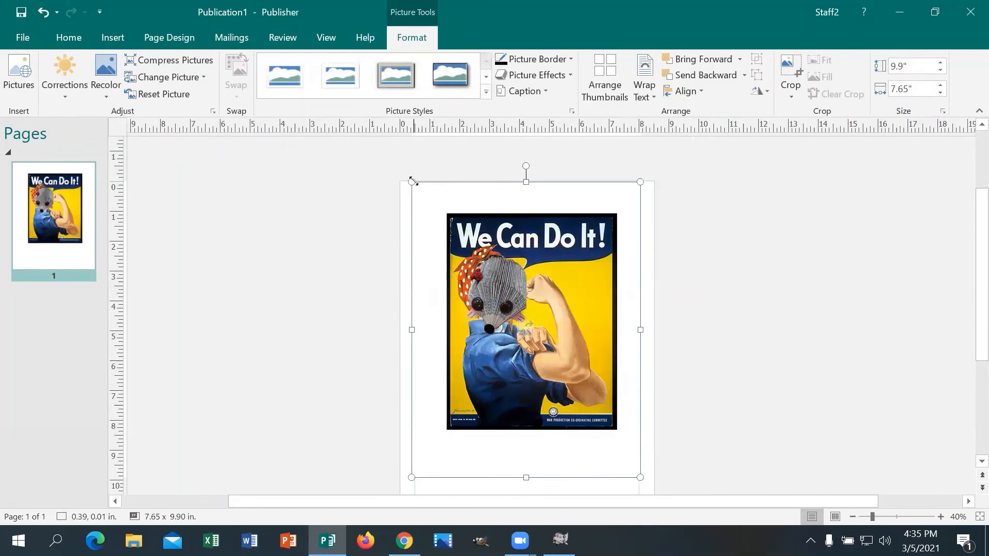
drag(411, 181, 382, 172)
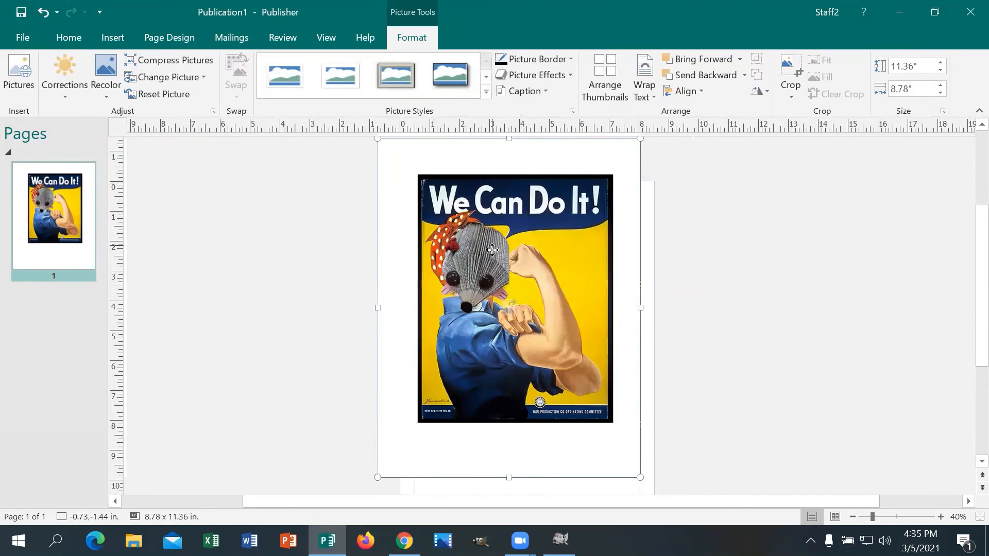
drag(443, 226, 442, 244)
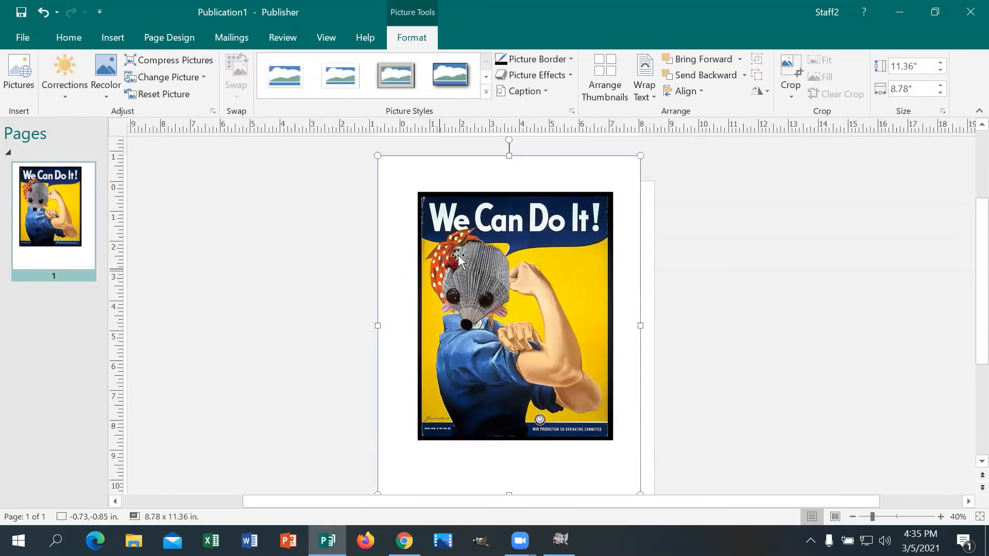